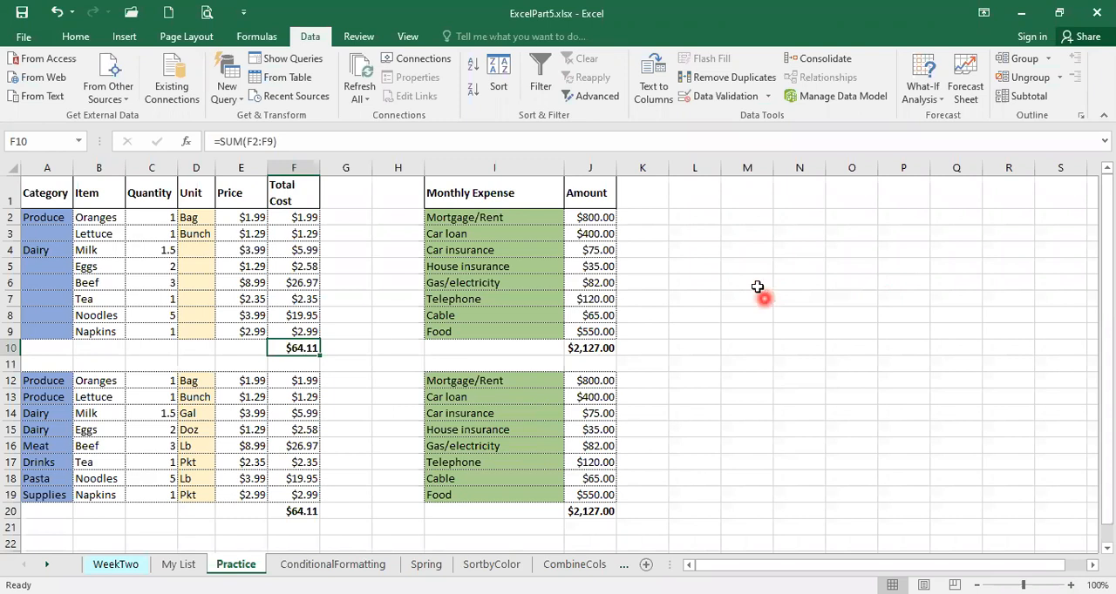
# Look over the data validation settings available for cell F10, including the input message options, and close them without changes
pyautogui.click(771, 97)
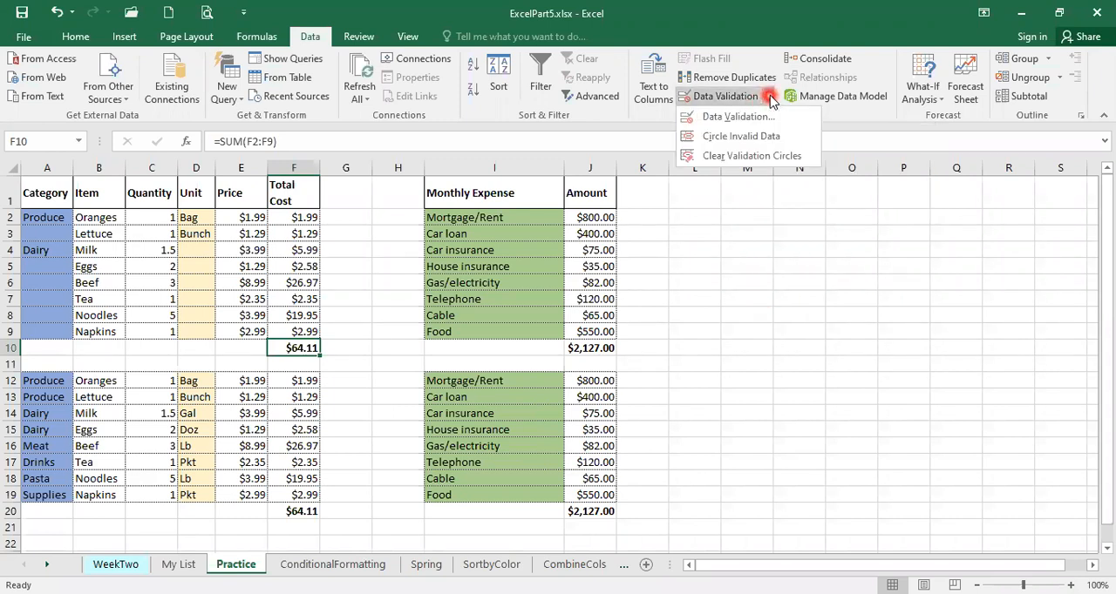
pyautogui.click(740, 117)
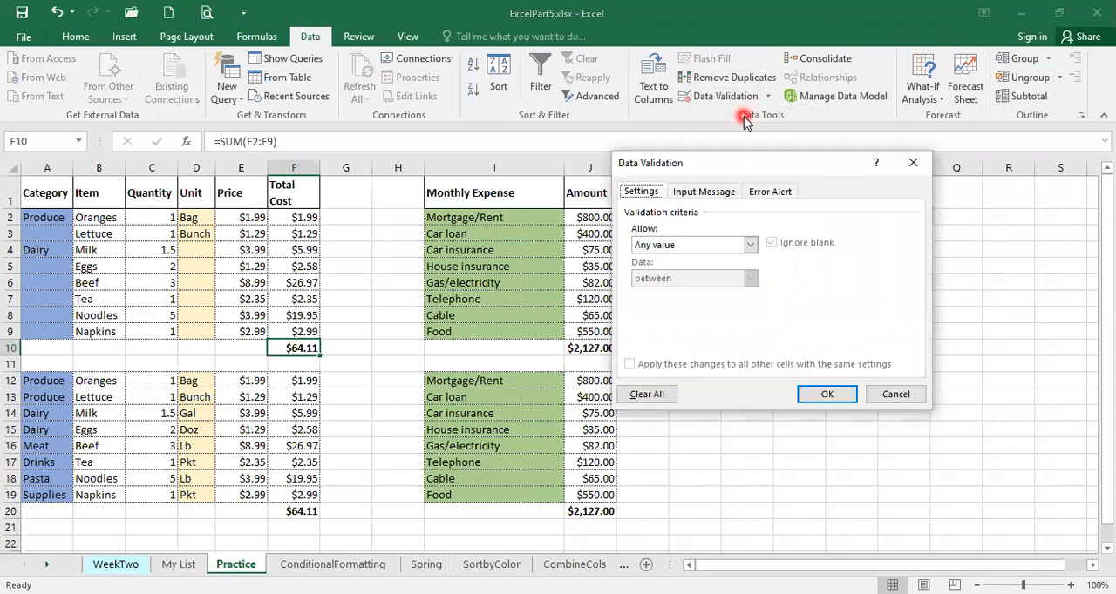
pyautogui.click(704, 192)
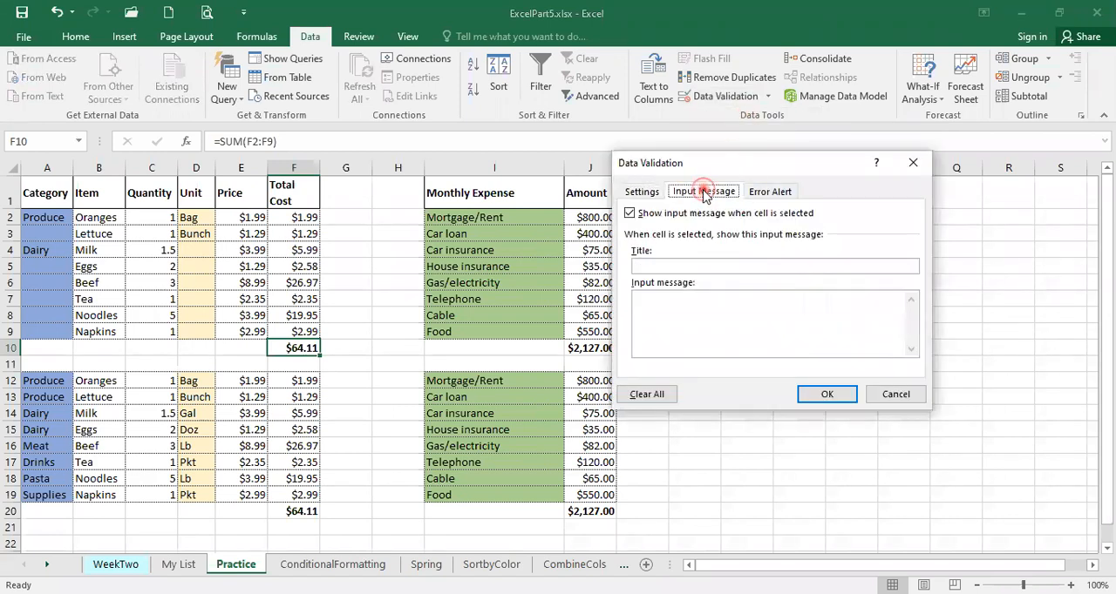
pyautogui.click(770, 191)
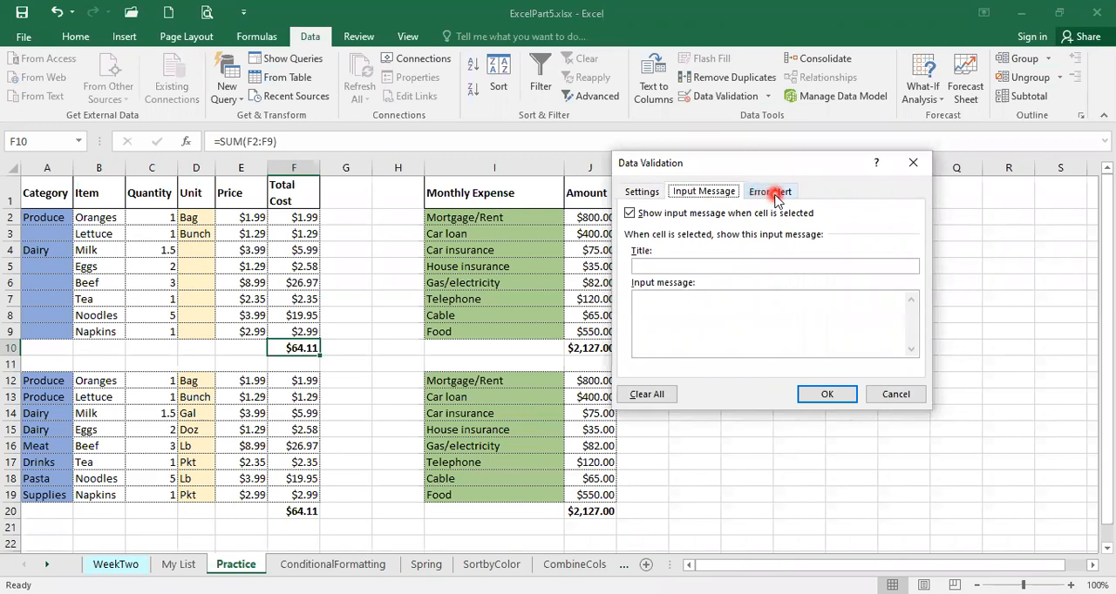
pyautogui.click(704, 191)
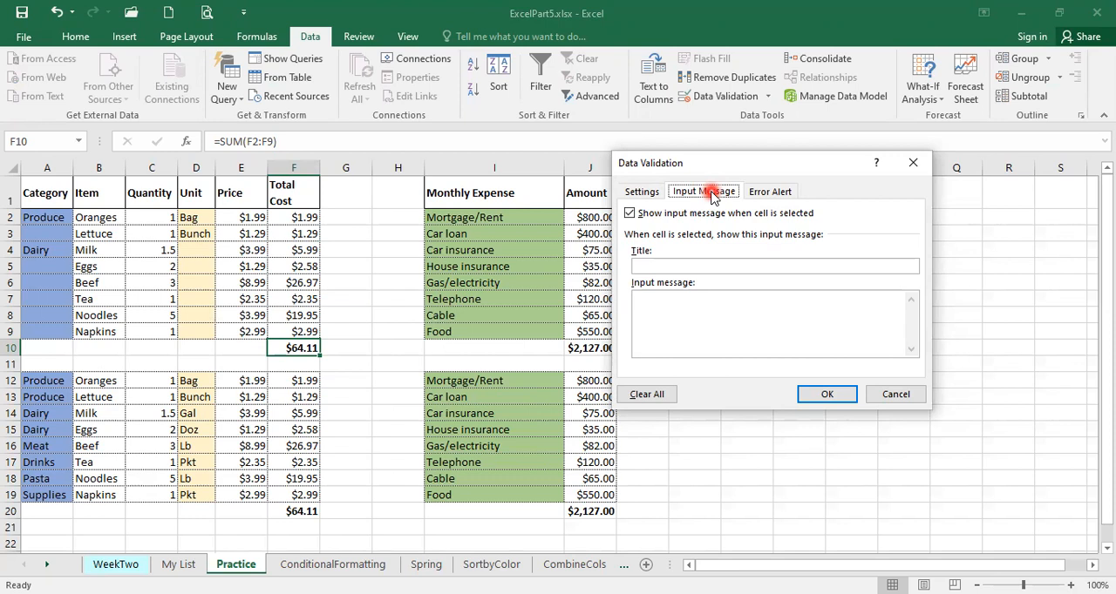
pyautogui.click(895, 397)
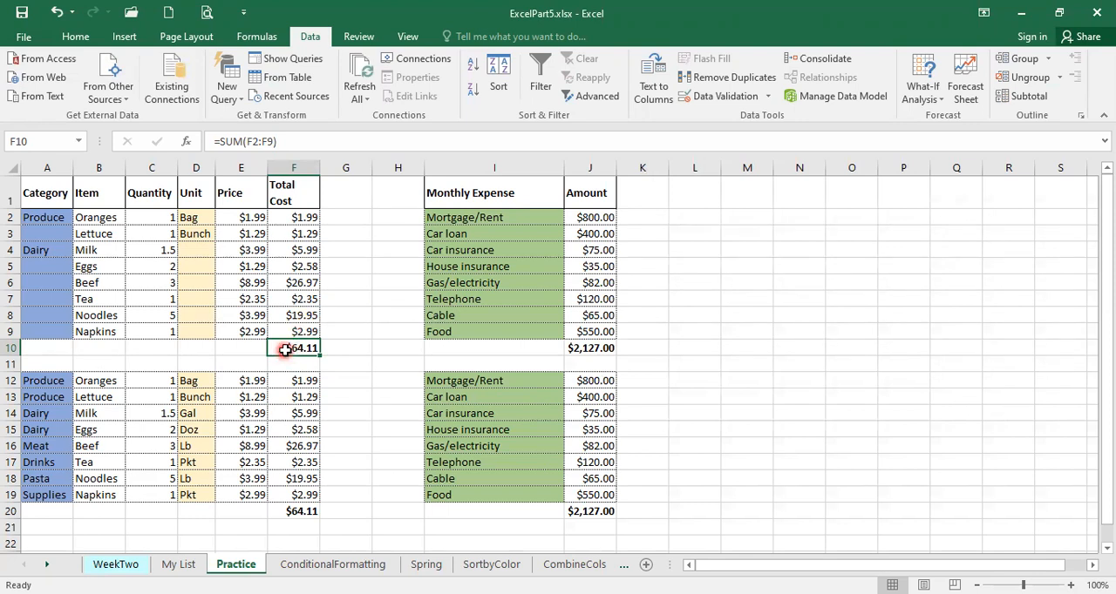
# Add a data validation input message to cell F10 titled "Reminder!" with the text "Weekly grocery cannot go over $70!"
pyautogui.click(767, 95)
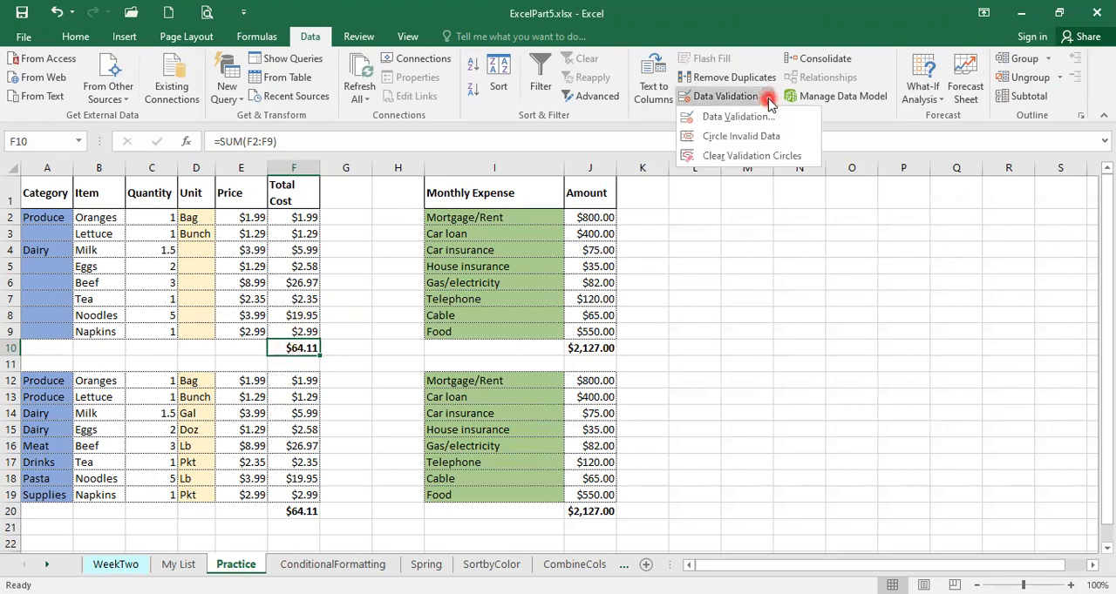
pyautogui.click(723, 120)
pyautogui.click(720, 193)
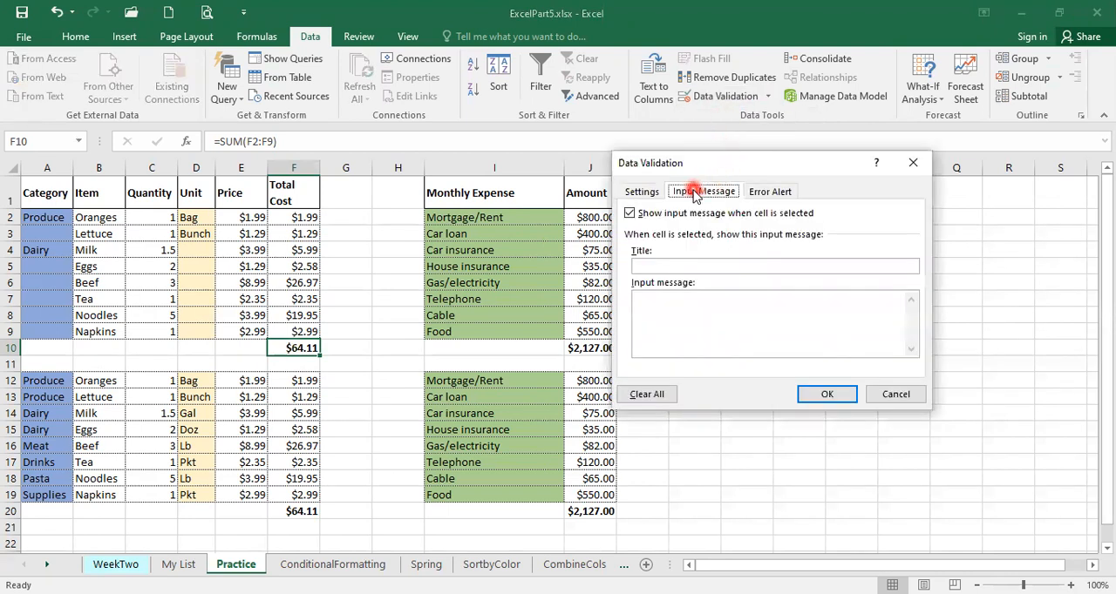
pyautogui.click(682, 268)
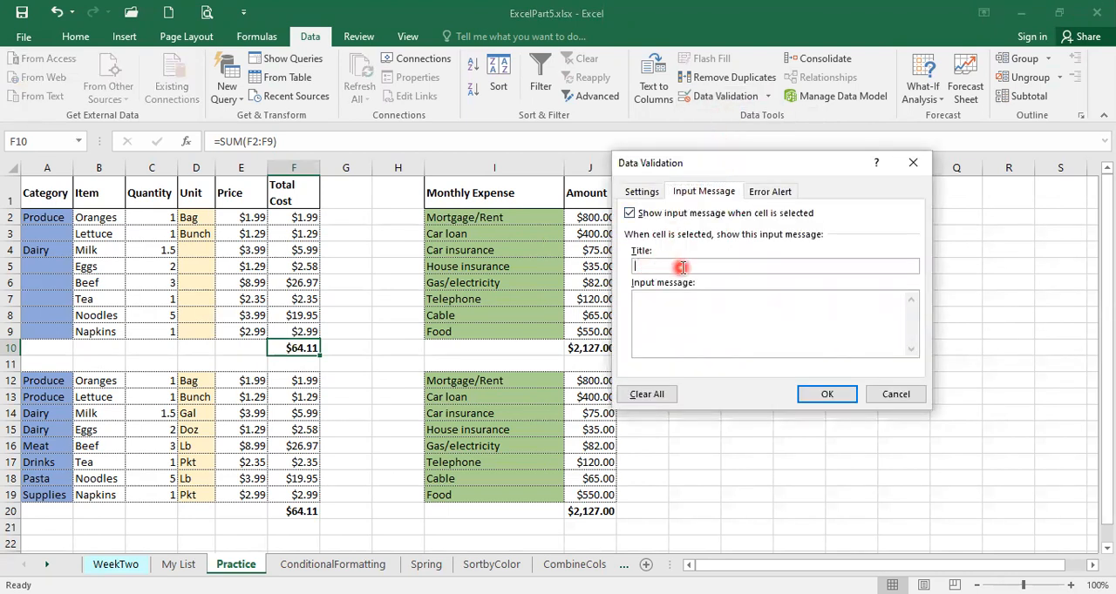
pyautogui.write('Reminder!')
pyautogui.click(648, 303)
pyautogui.write('Weekly grocery cannot ')
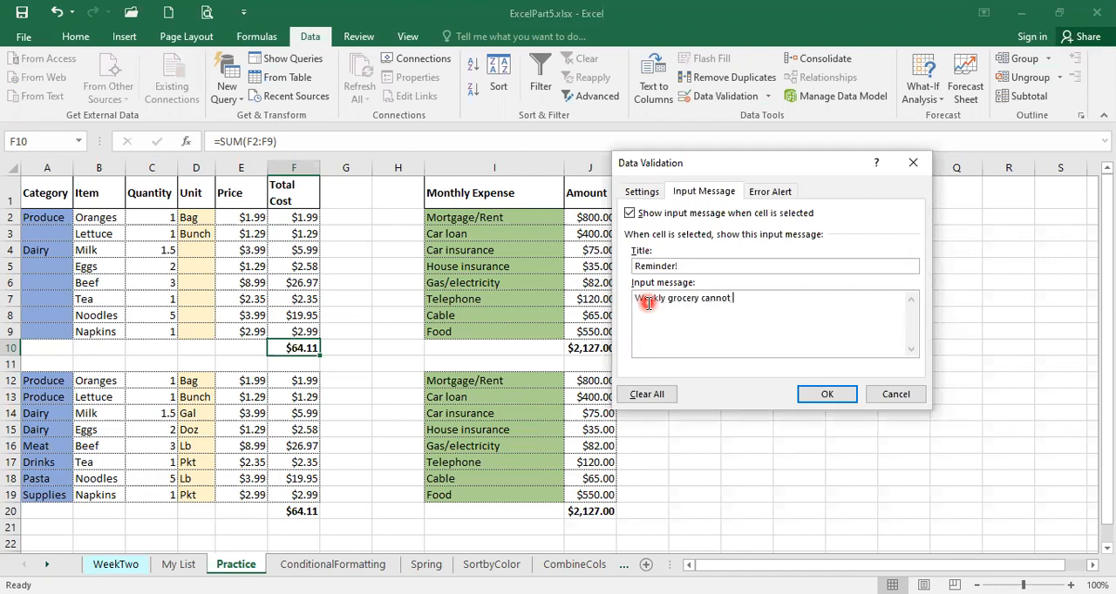
pyautogui.write('go over $70!')
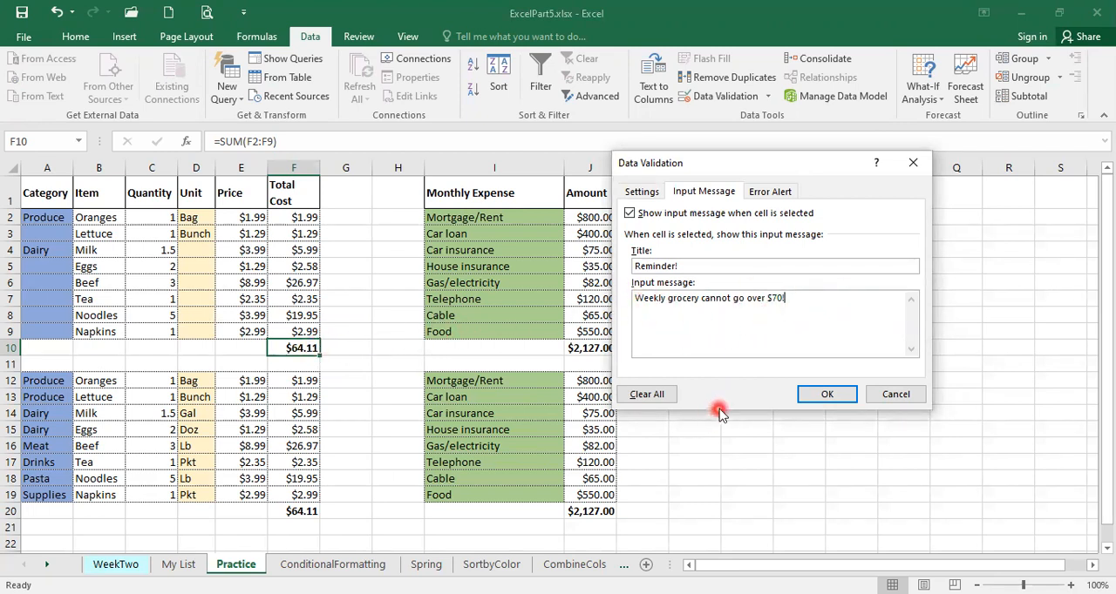
pyautogui.click(828, 394)
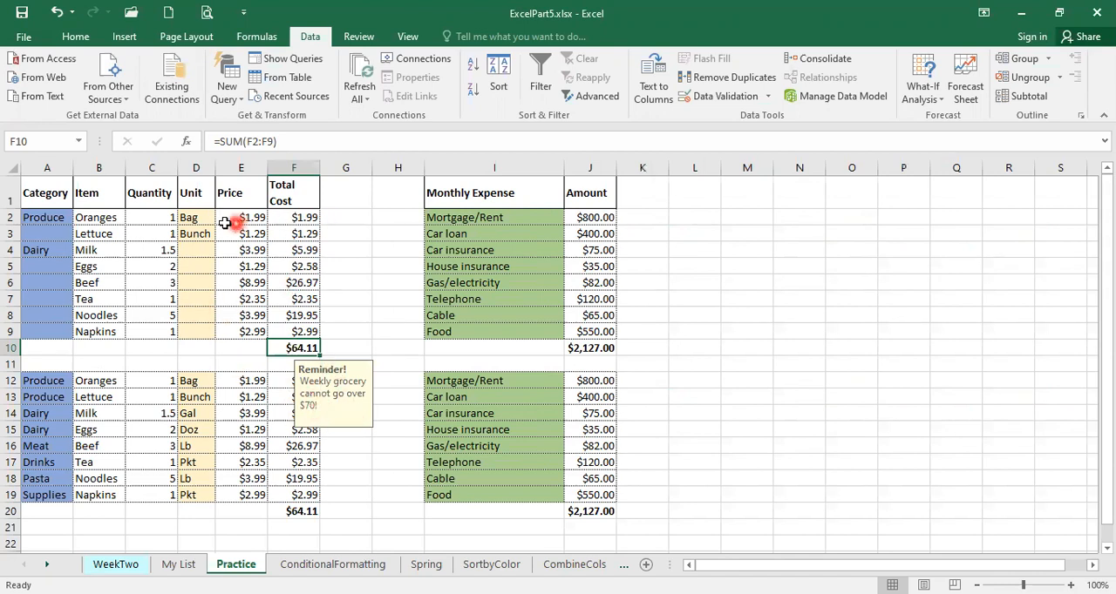
# Set the Oranges quantity in C2 to 10 and check the reminder on the total in F10
pyautogui.click(150, 216)
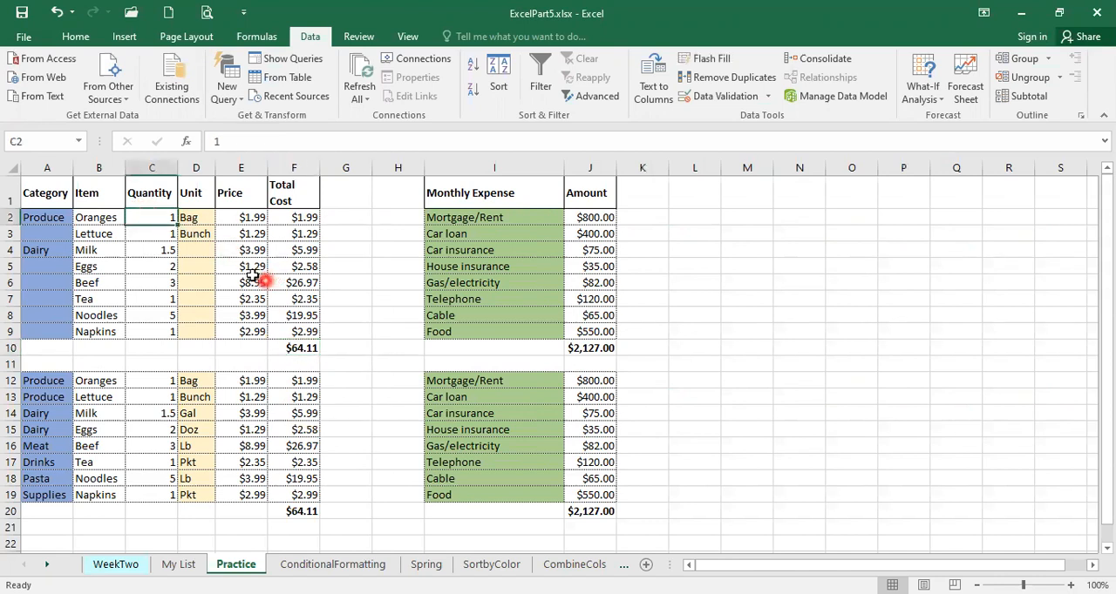
pyautogui.click(303, 220)
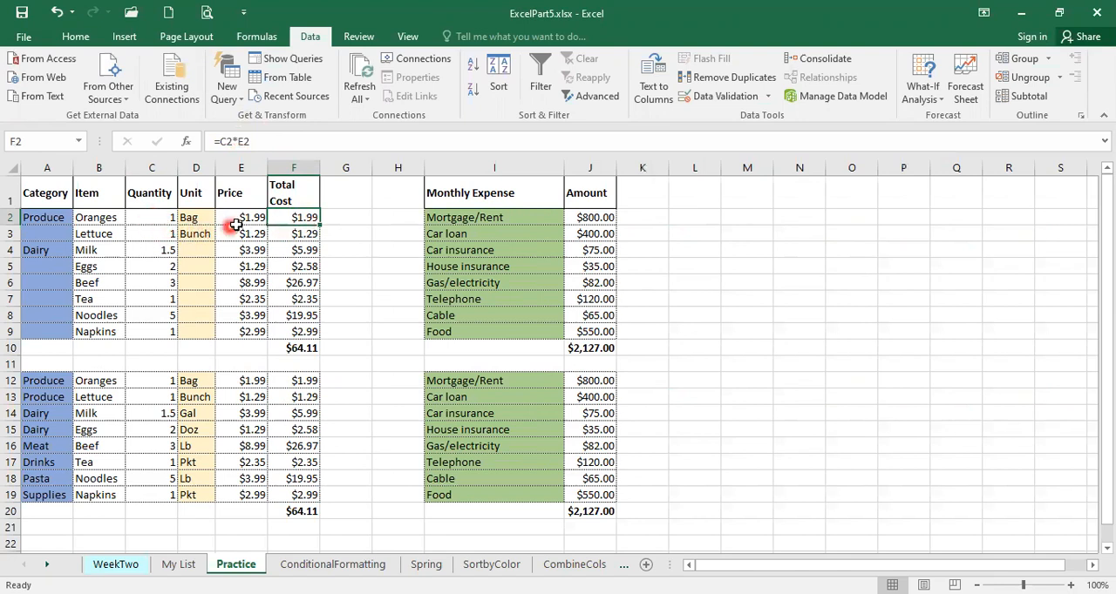
pyautogui.click(146, 220)
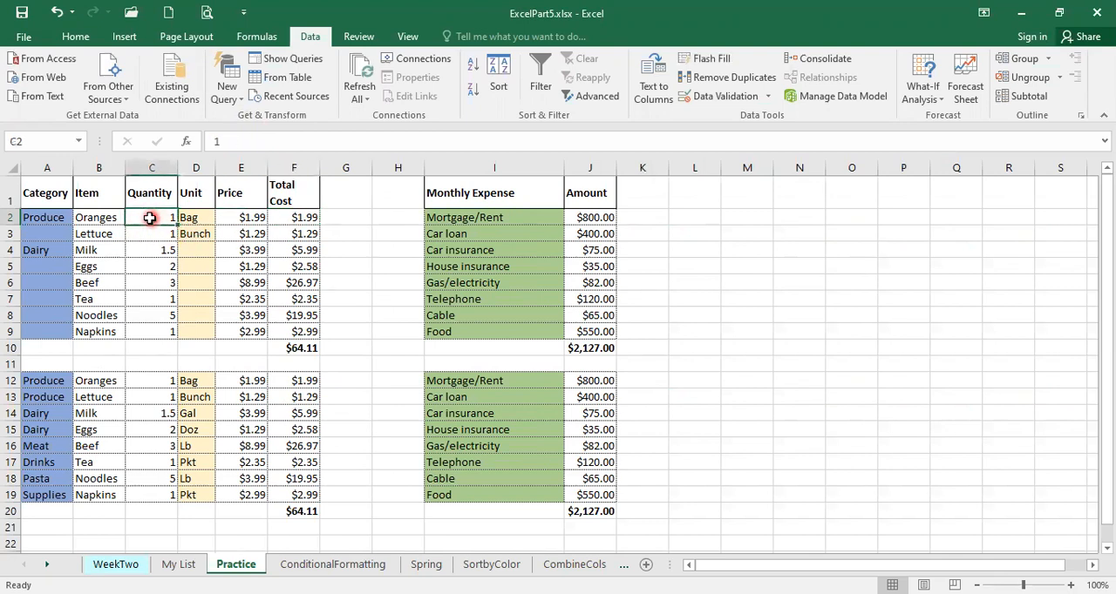
pyautogui.write('10')
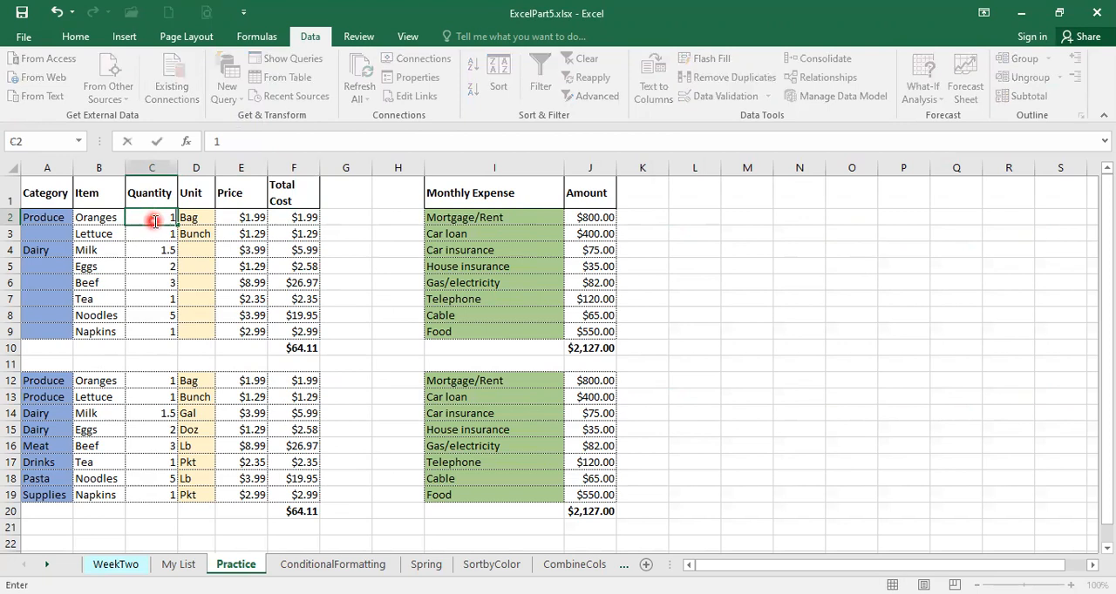
pyautogui.press('Return')
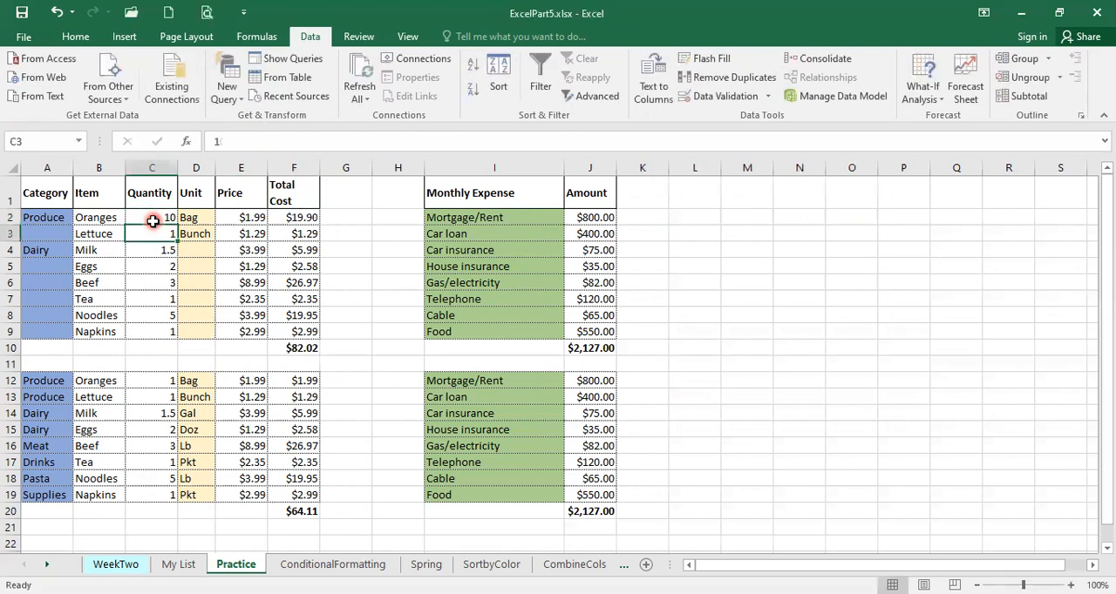
pyautogui.click(305, 223)
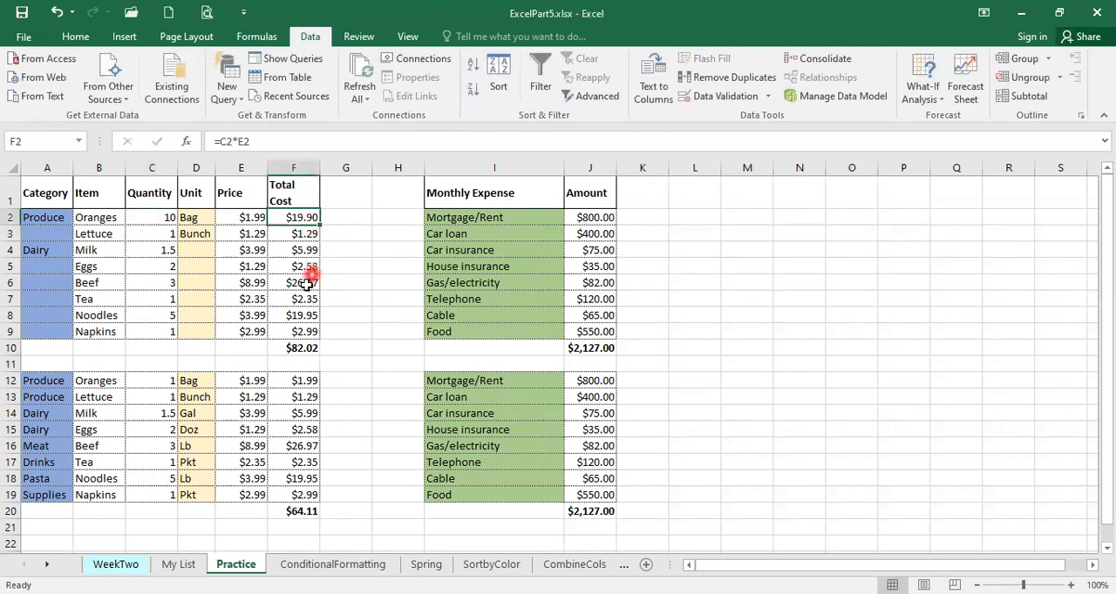
pyautogui.click(293, 348)
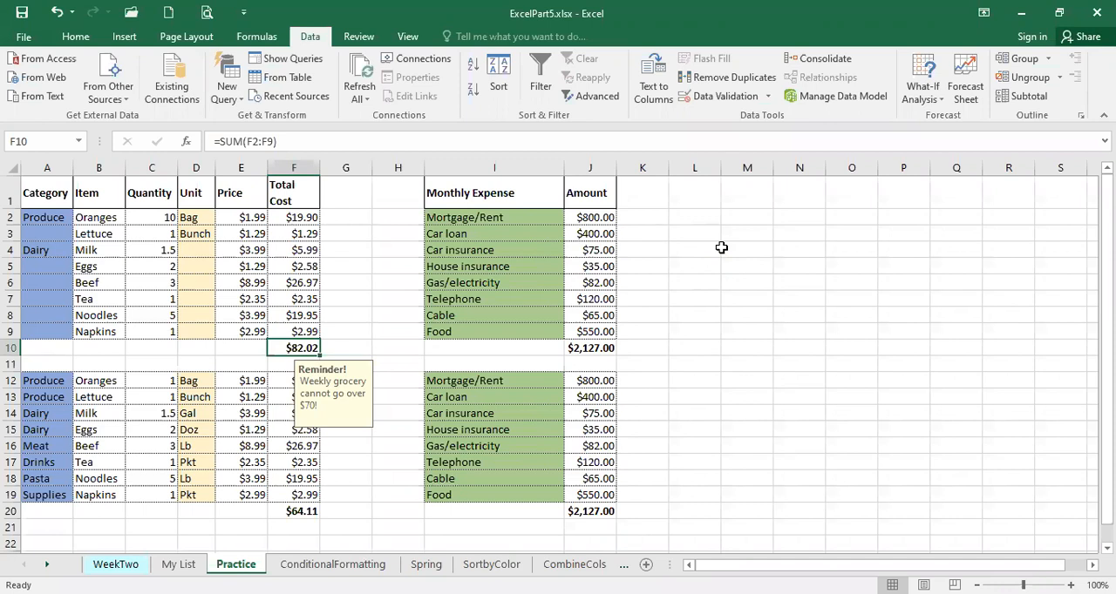
# Start a data validation rule for the Food amount in J9 that allows only whole numbers
pyautogui.click(589, 335)
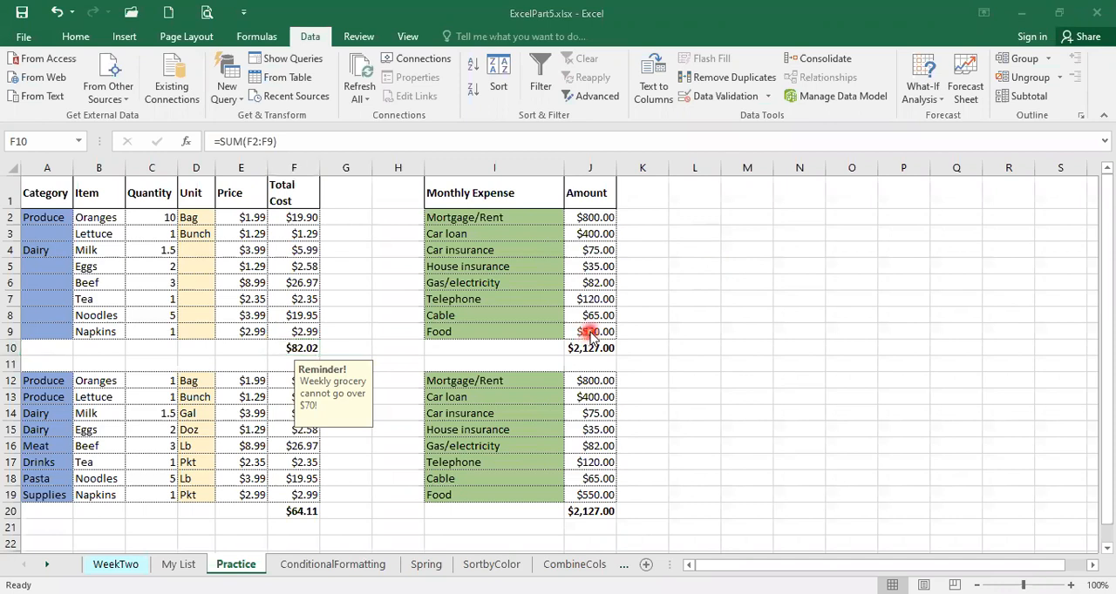
pyautogui.click(577, 332)
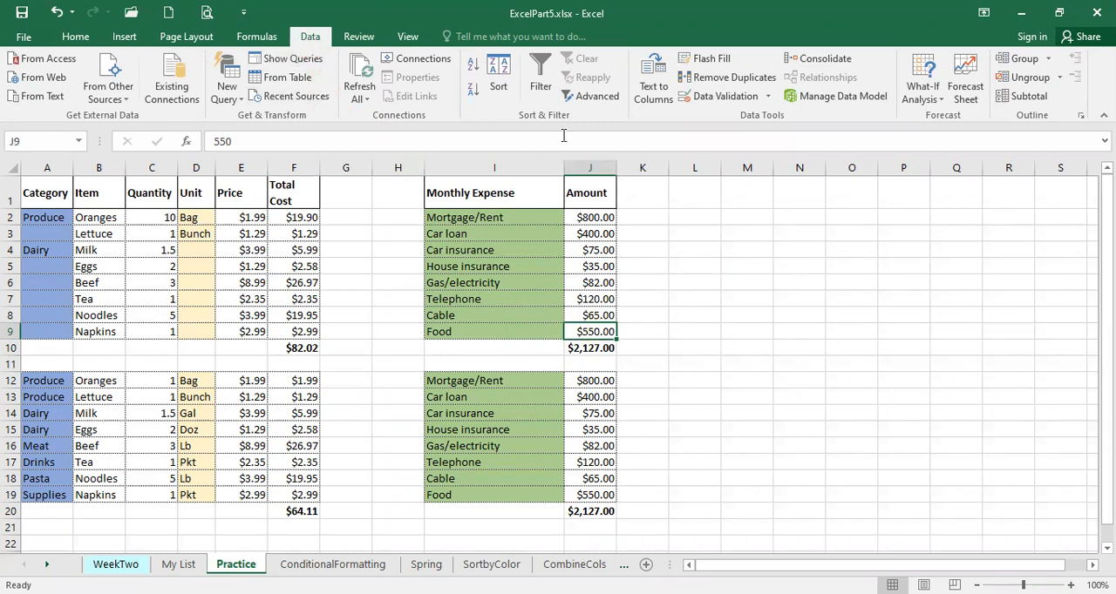
pyautogui.click(766, 96)
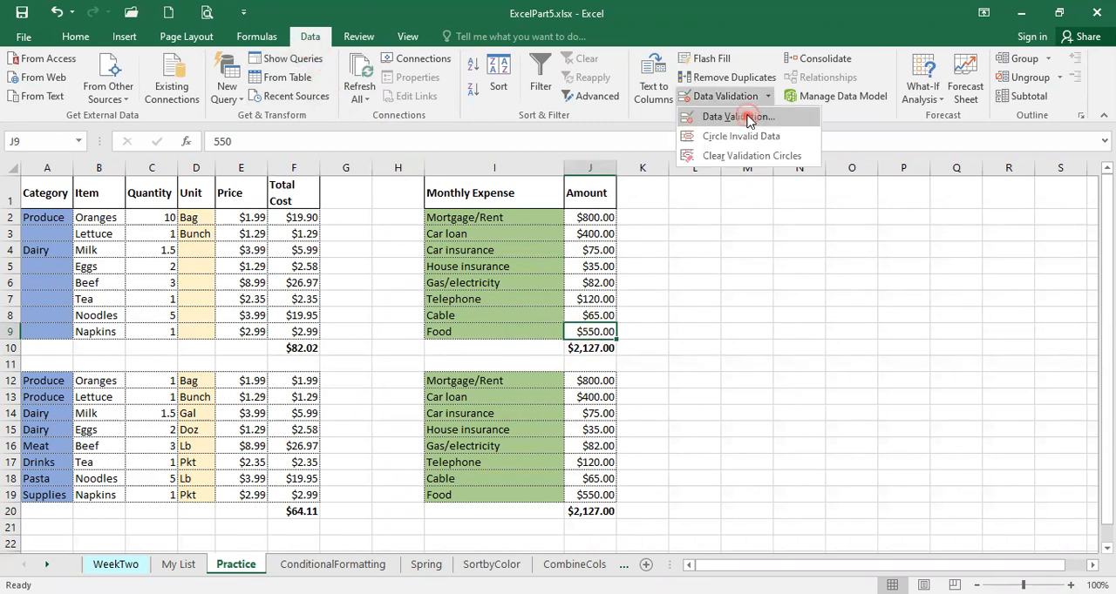
pyautogui.click(736, 117)
pyautogui.click(770, 192)
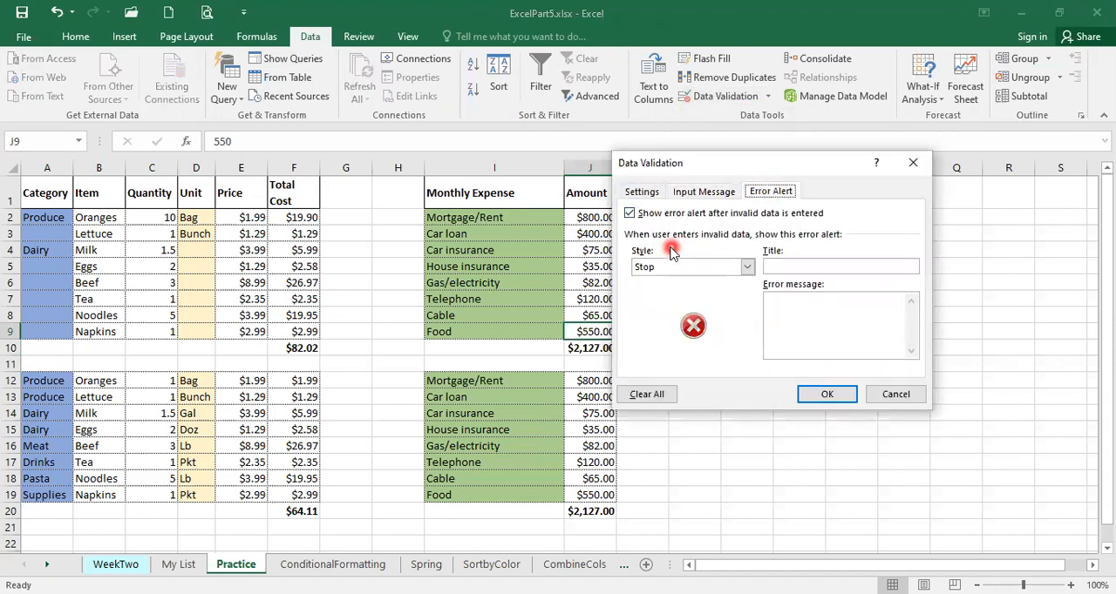
pyautogui.click(819, 322)
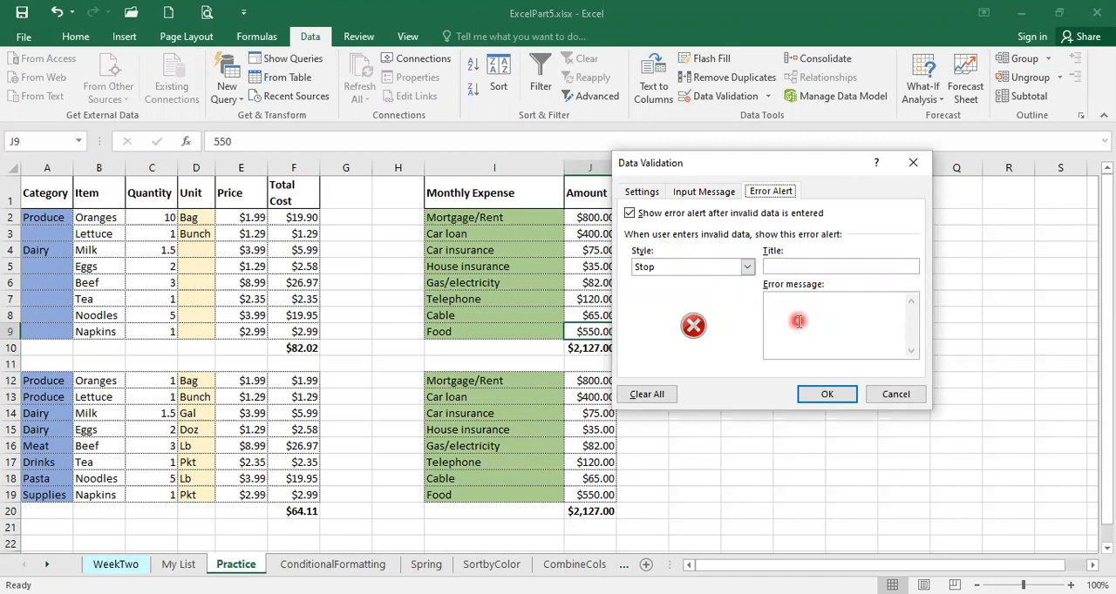
pyautogui.click(641, 194)
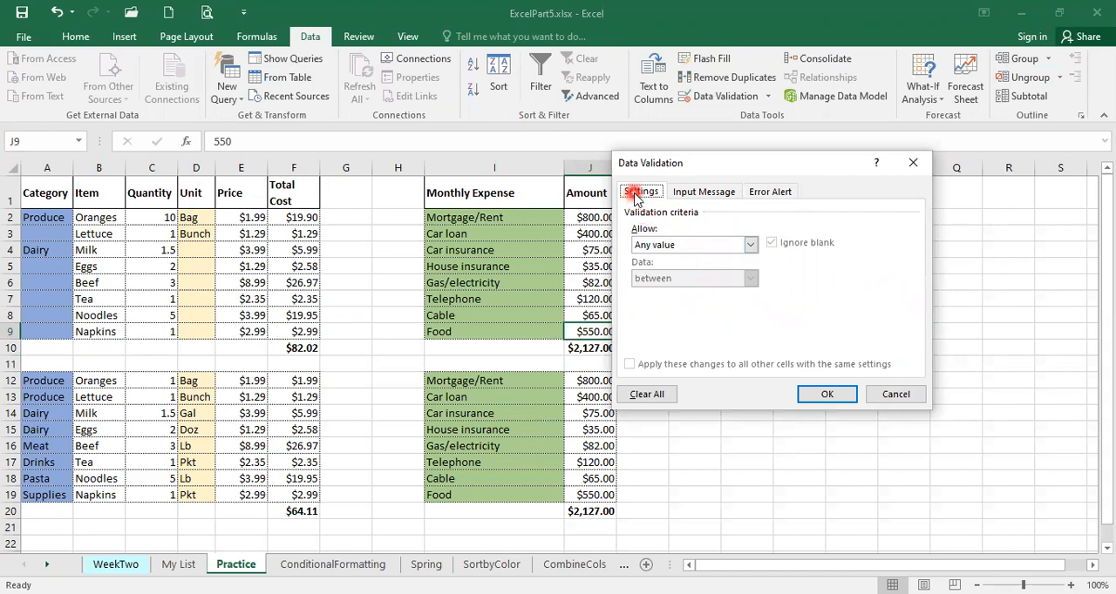
pyautogui.click(750, 246)
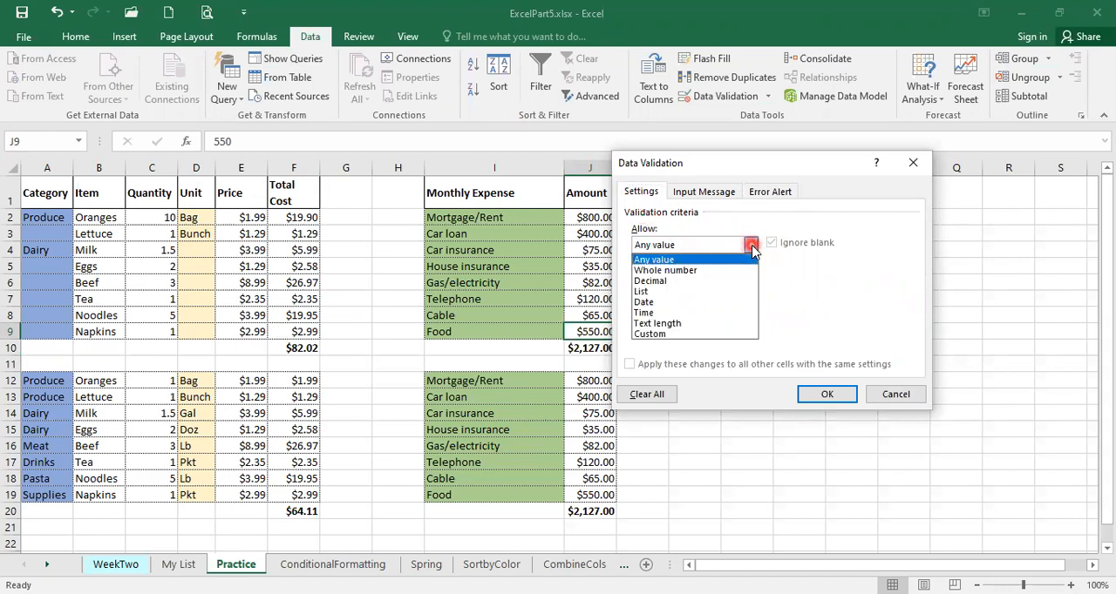
pyautogui.click(738, 274)
pyautogui.click(711, 271)
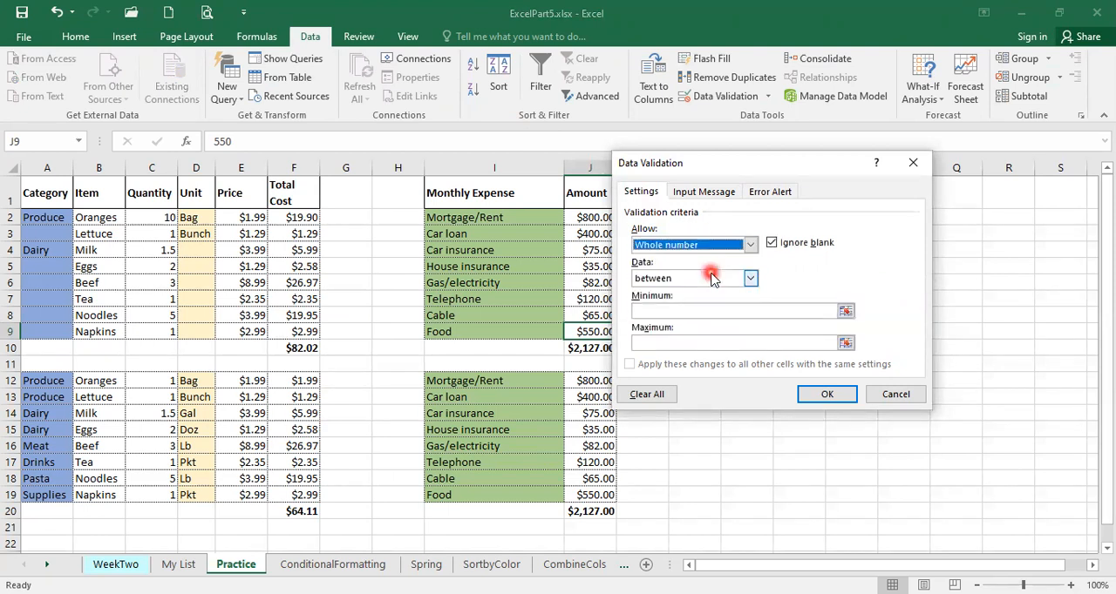
# Limit the whole-number rule for J9 to values between 1 and 750
pyautogui.click(748, 279)
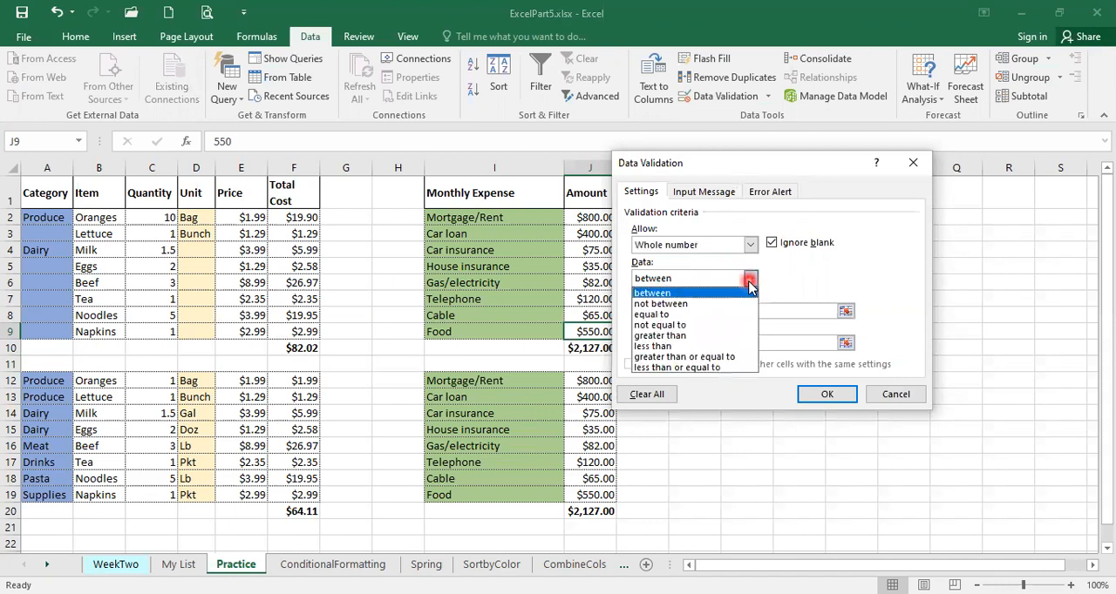
pyautogui.click(745, 292)
pyautogui.click(676, 306)
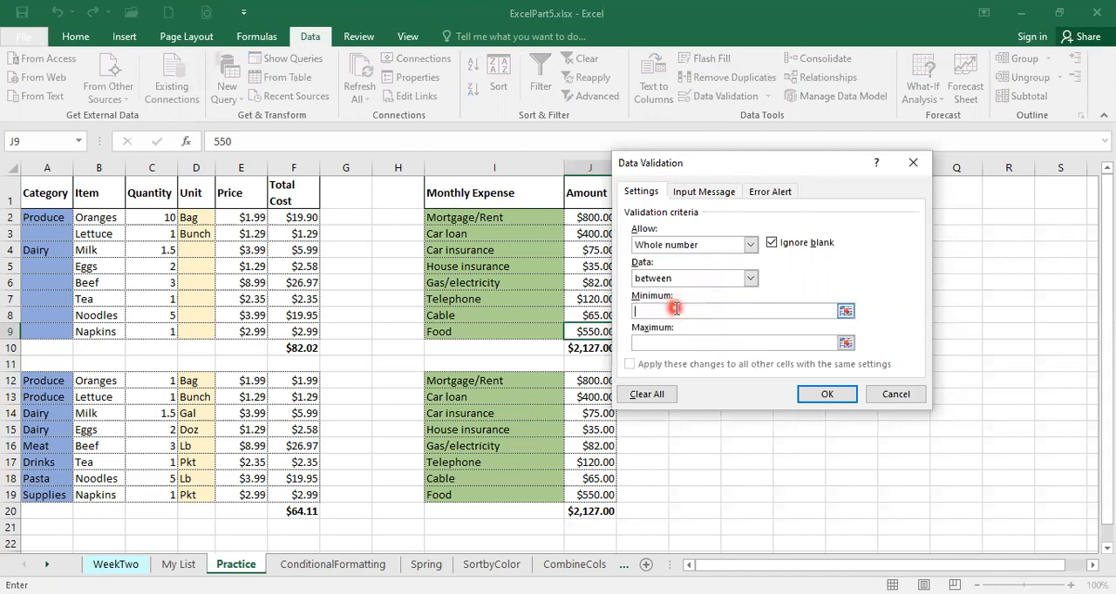
pyautogui.write('1')
pyautogui.click(667, 342)
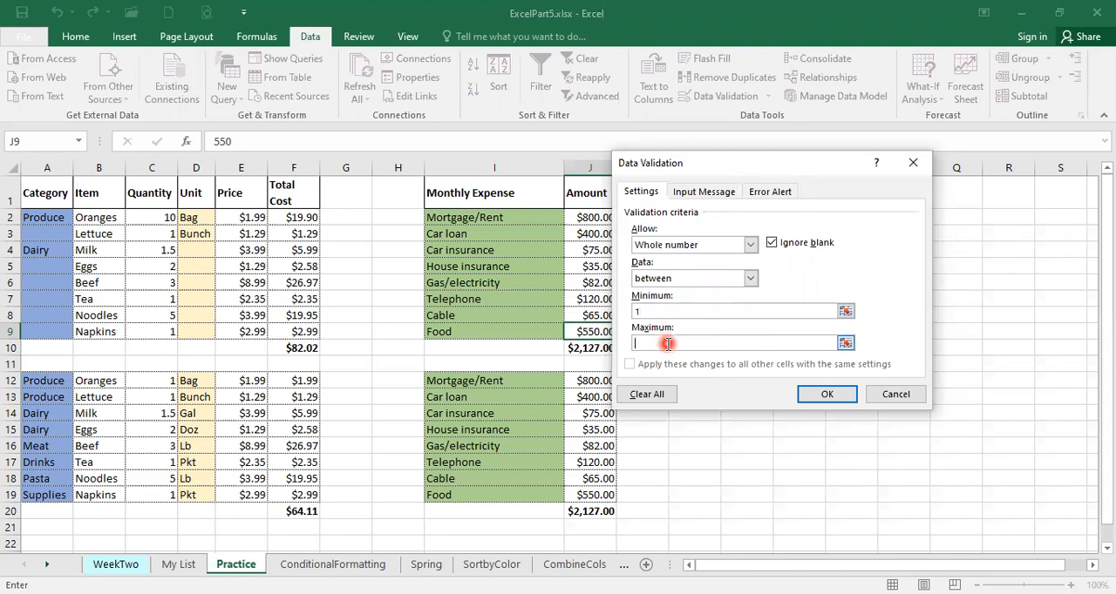
pyautogui.write('750')
# Change the J9 validation condition to less than or equal to, with a maximum of 750
pyautogui.click(750, 278)
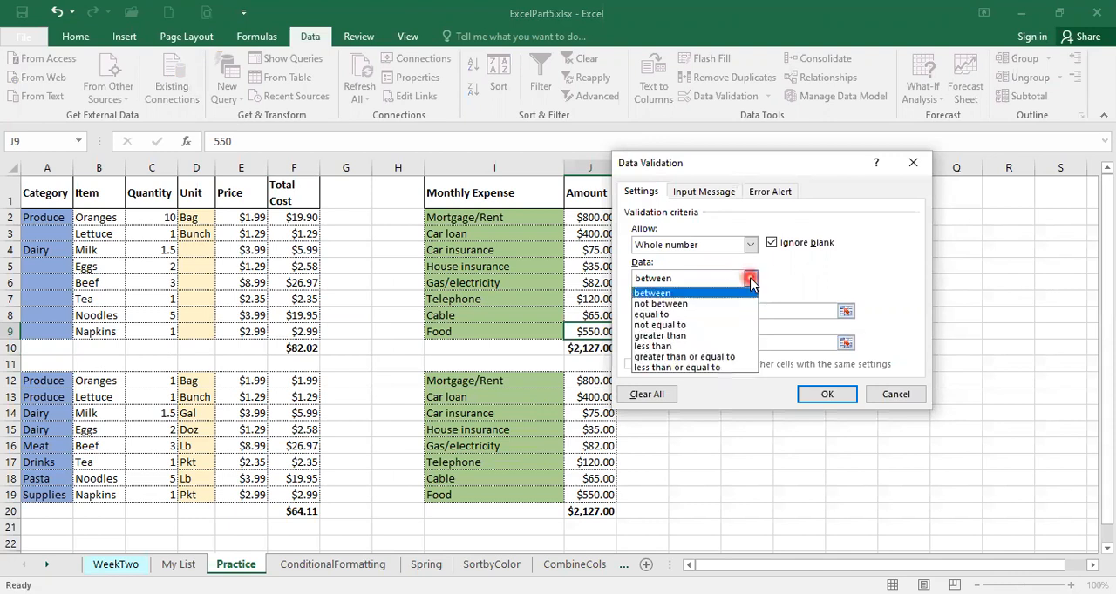
pyautogui.click(725, 367)
pyautogui.moveTo(661, 311); pyautogui.dragTo(634, 309)
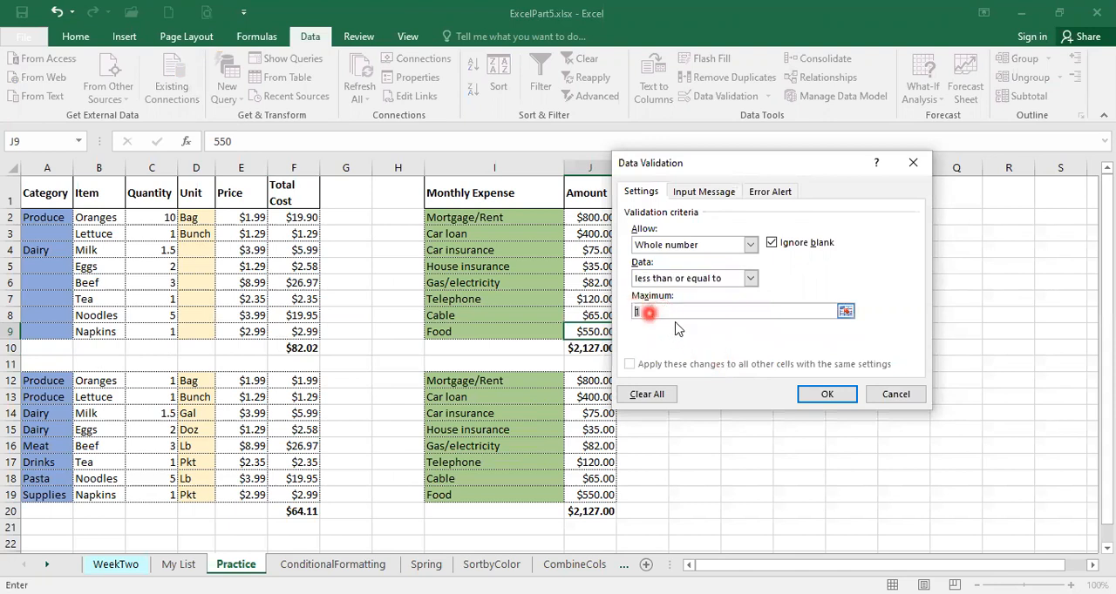
pyautogui.write('750')
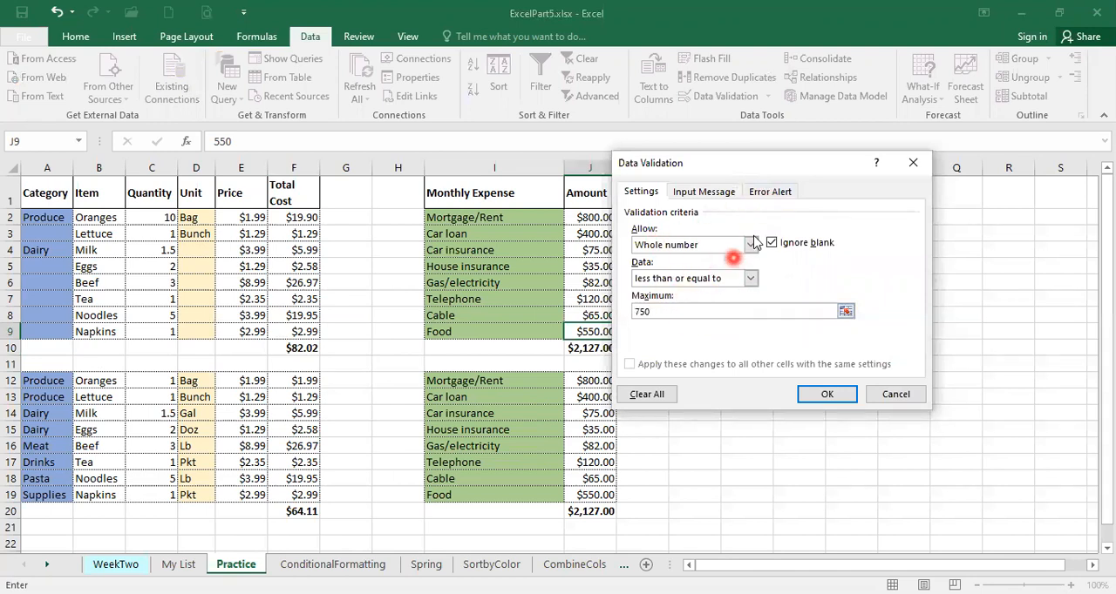
# Set the J9 validation's error alert to the Stop style with the title "Warning!"
pyautogui.click(770, 192)
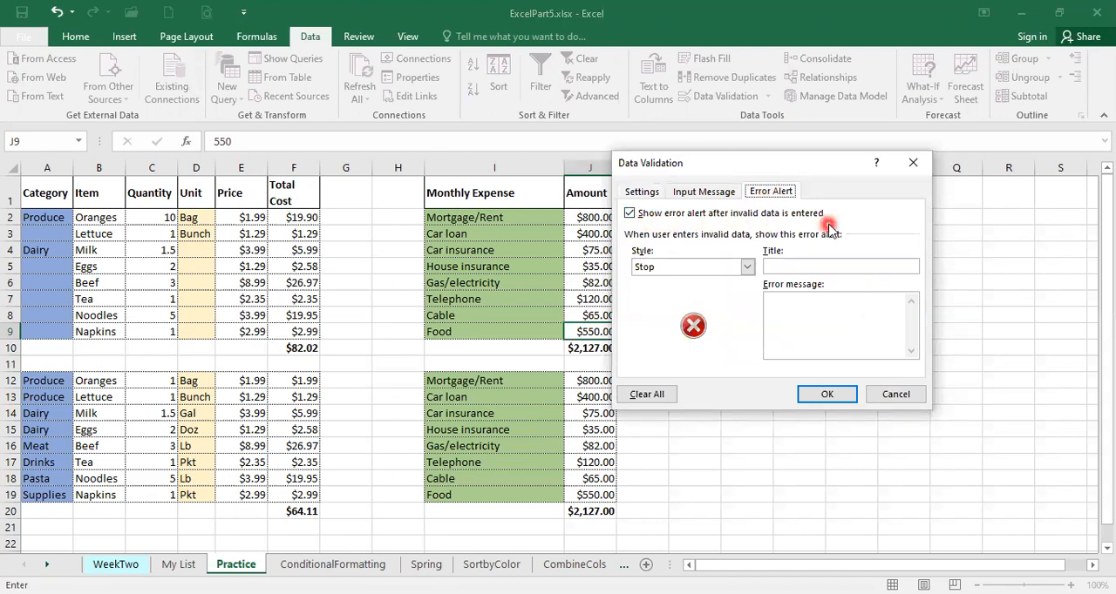
pyautogui.click(746, 267)
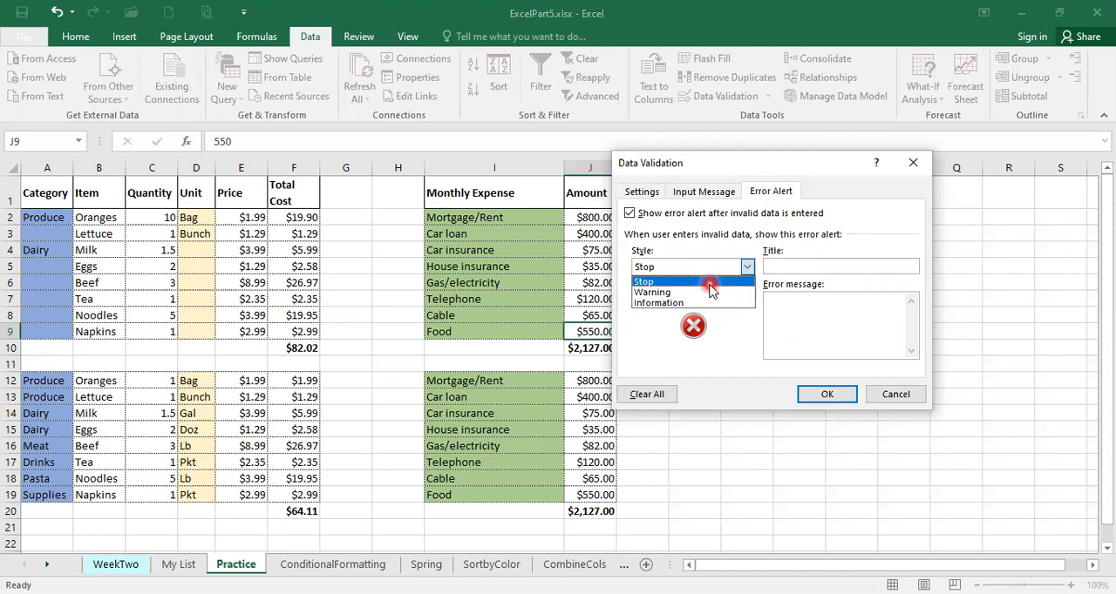
pyautogui.click(711, 282)
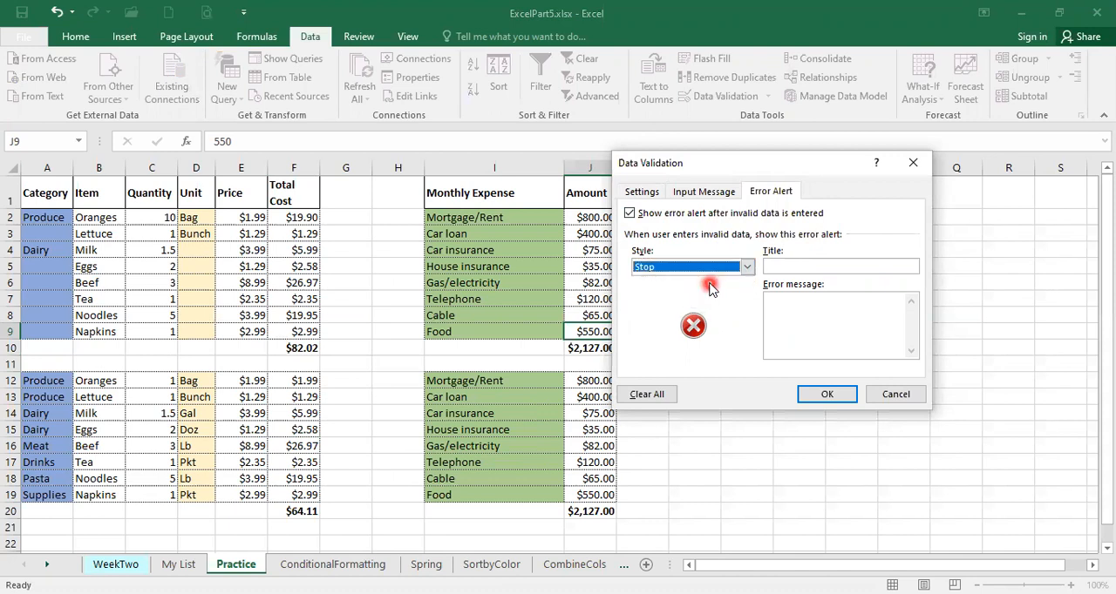
pyautogui.click(784, 267)
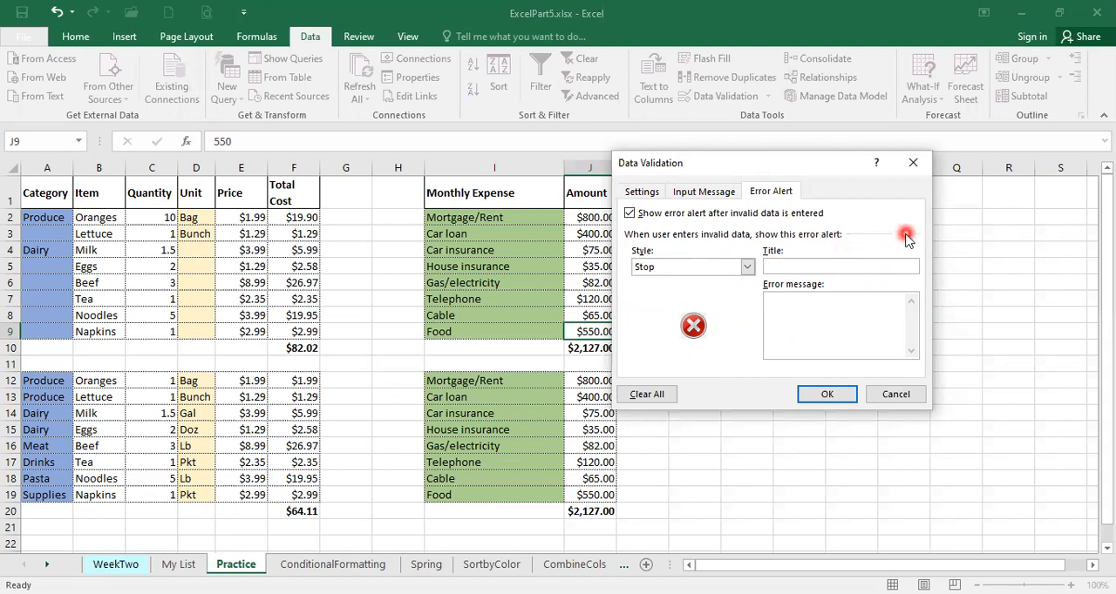
pyautogui.write('Warn')
pyautogui.write('ning')
# Enter the error message "Monthly expense on food should not go over $750." and apply the validation rule to J9
pyautogui.click(803, 305)
pyautogui.write('Monthl')
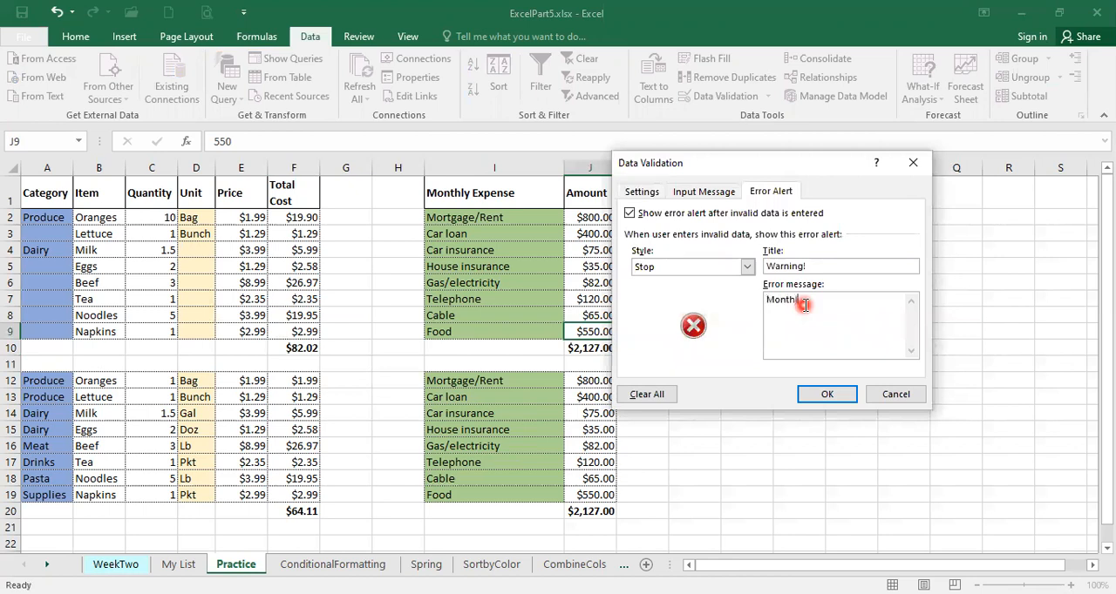
pyautogui.write('y expense on food should not go ove')
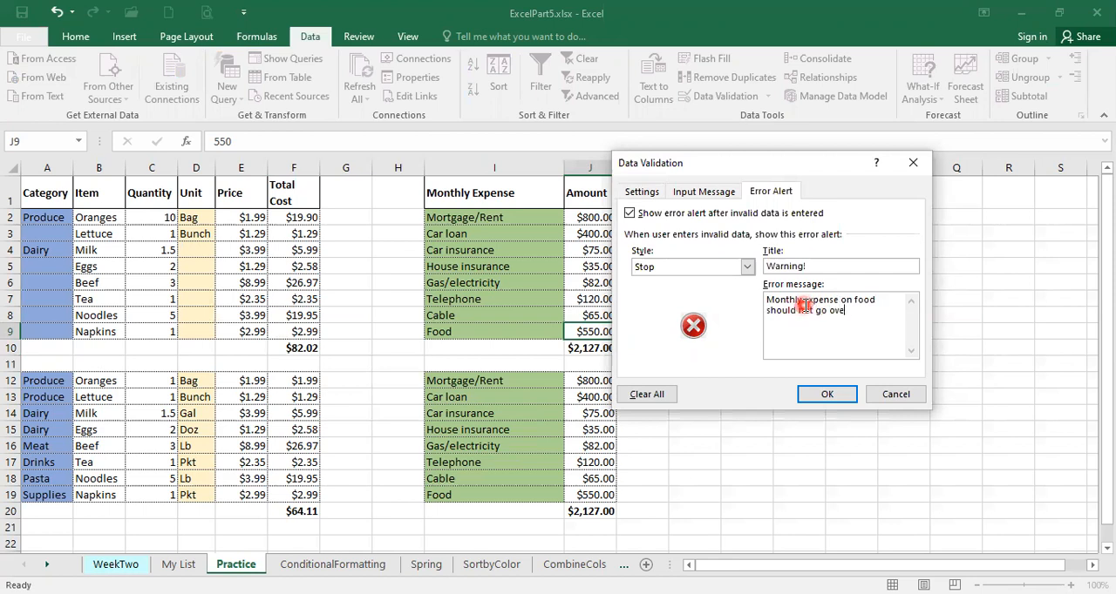
pyautogui.write('r $750.')
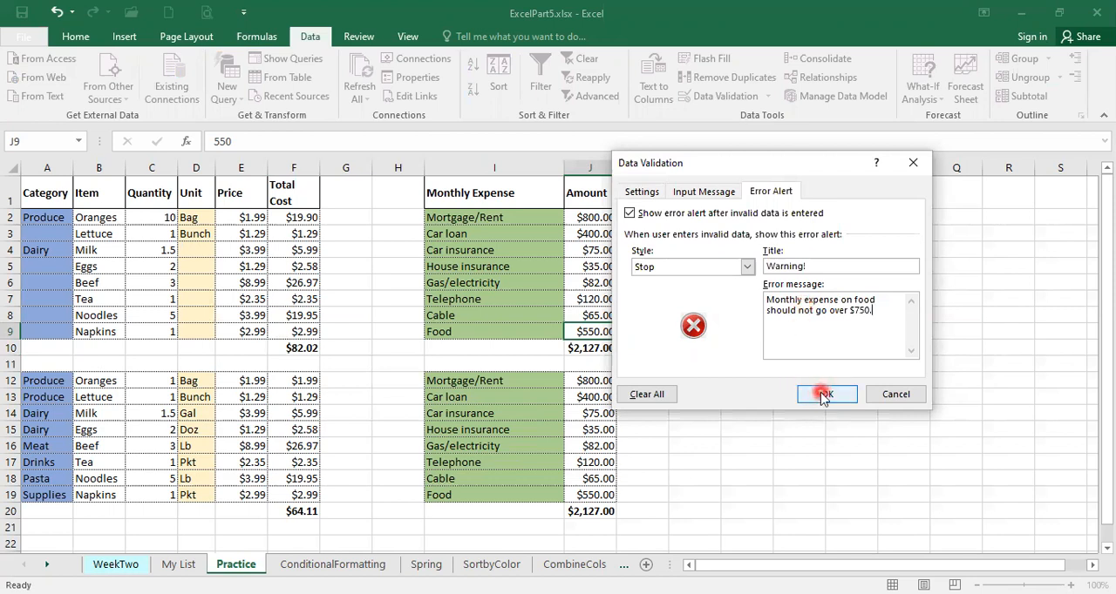
pyautogui.click(825, 393)
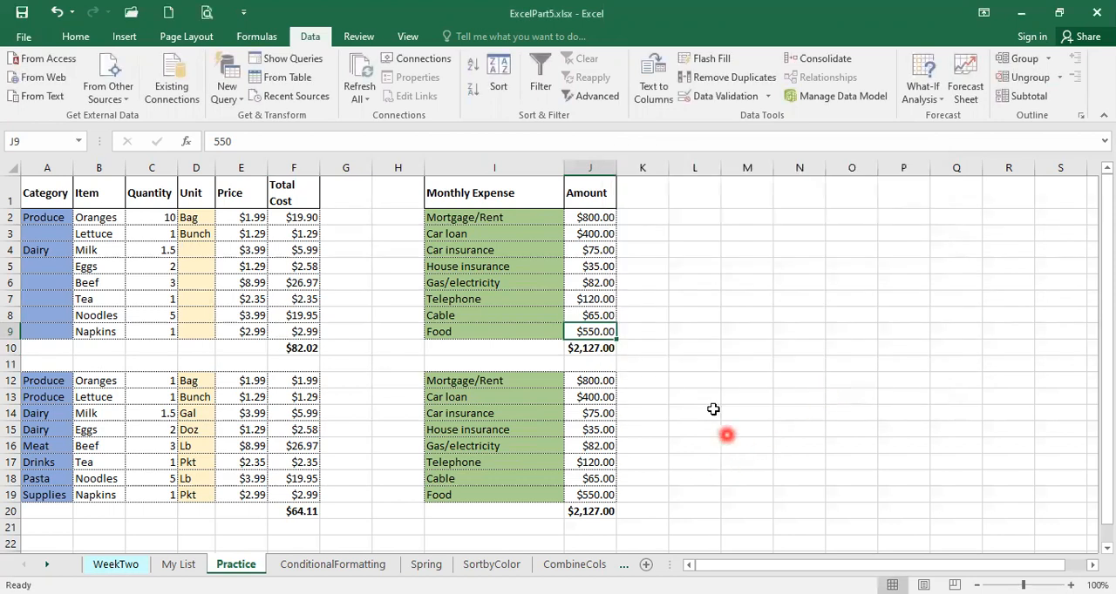
# Test the validation rule by setting the Food amount in J9 to 650
pyautogui.click(592, 332)
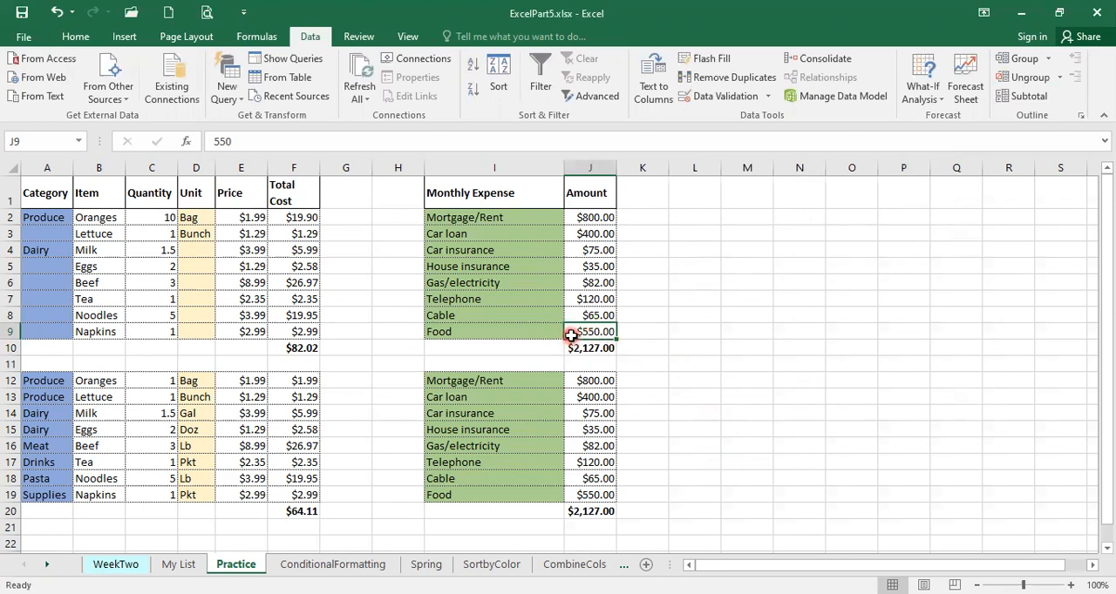
pyautogui.click(583, 334)
pyautogui.write('650')
pyautogui.press('Return')
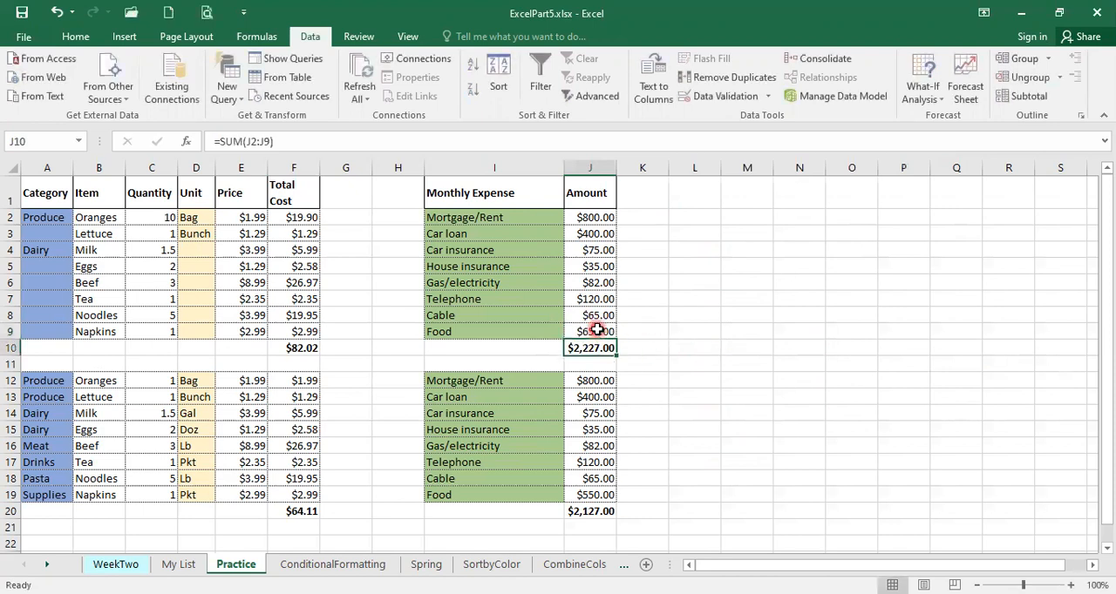
# Set the Food amount in J9 to the allowed maximum of 750
pyautogui.click(597, 329)
pyautogui.write('750')
pyautogui.press('Return')
# Try to enter 751 as the Food amount in J9, and retry from the error alert with 750
pyautogui.click(597, 331)
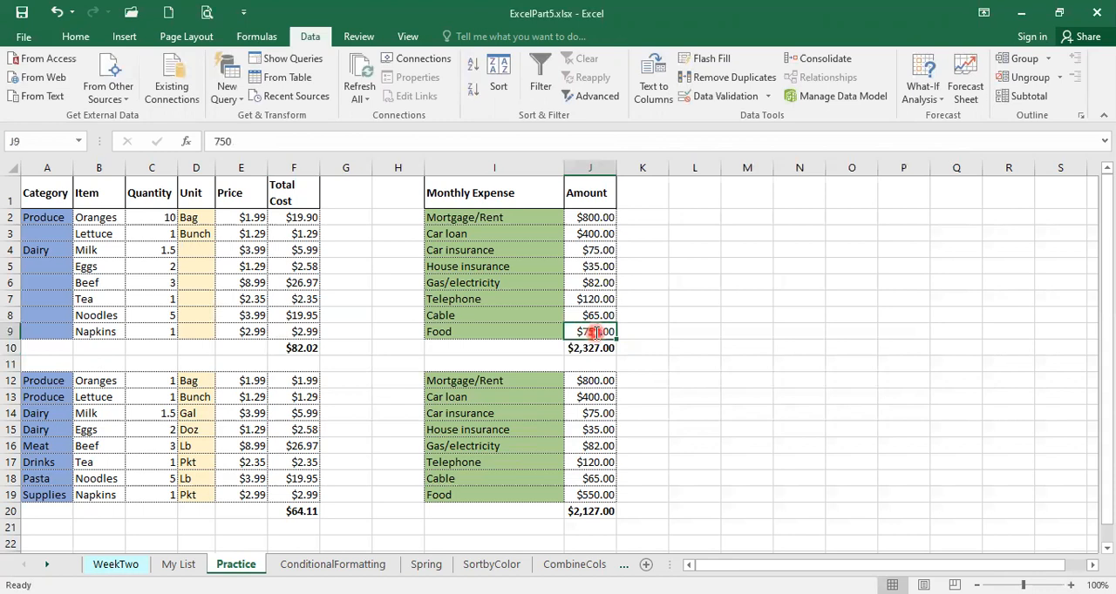
pyautogui.write('751')
pyautogui.press('Return')
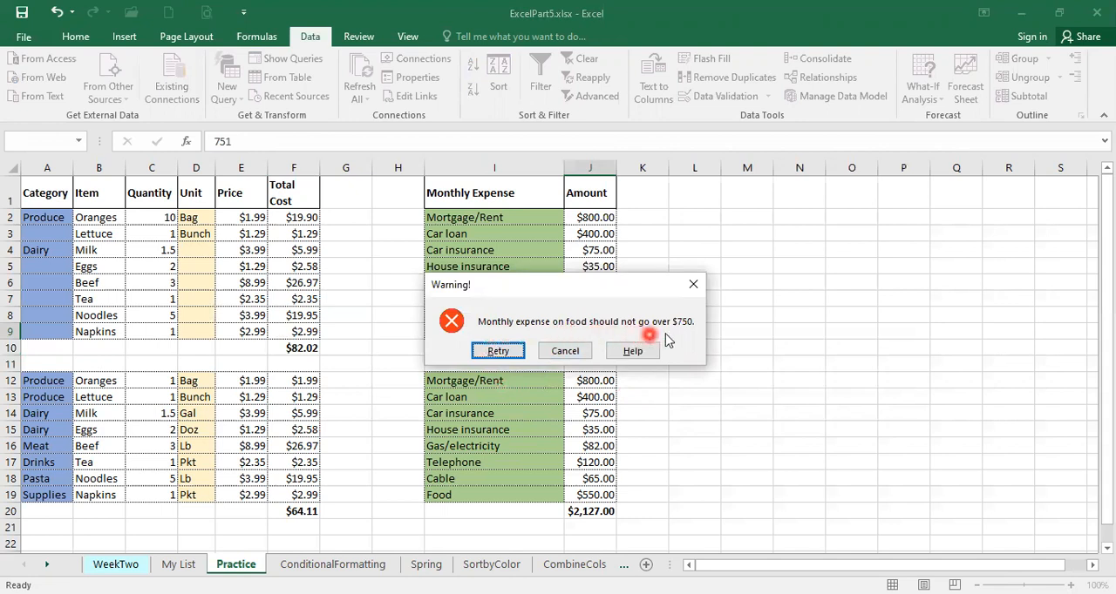
pyautogui.click(498, 353)
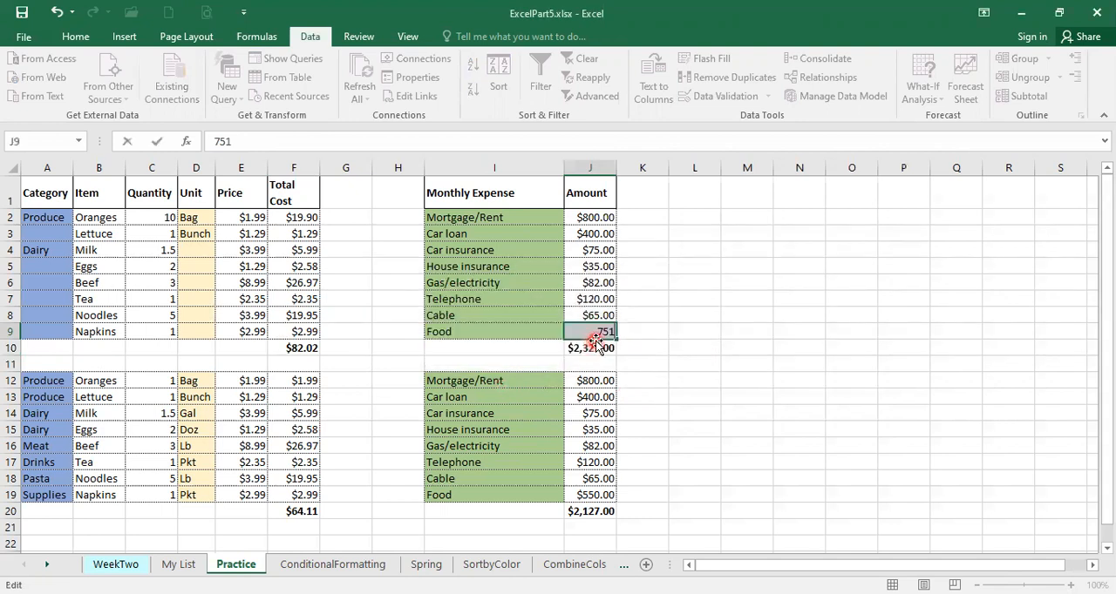
pyautogui.press('BackSpace')
pyautogui.write('750')
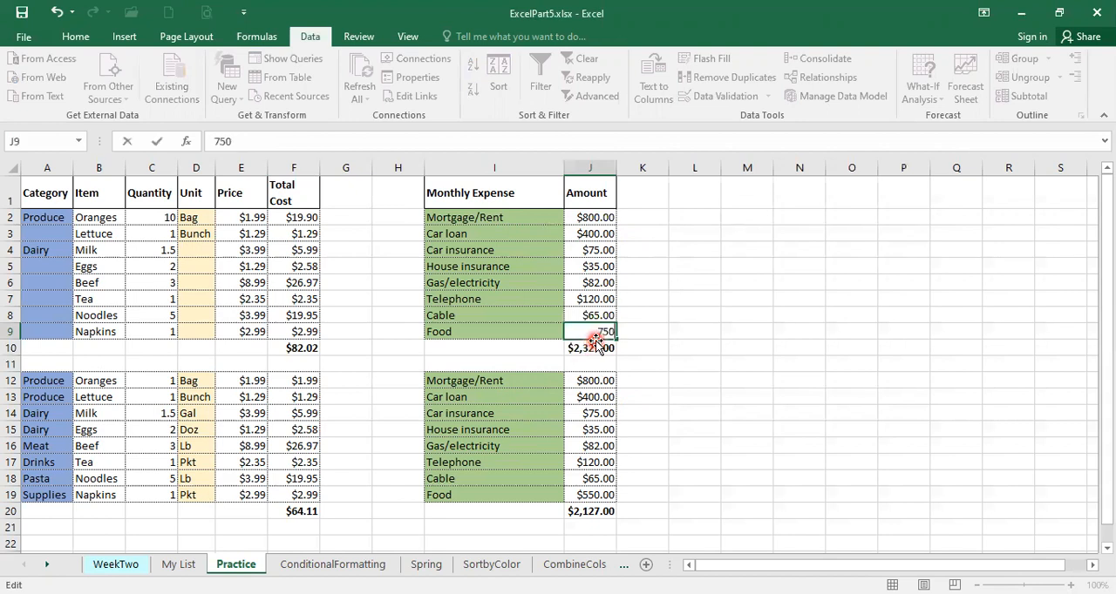
pyautogui.press('Return')
# Try to enter 752 and 800 as the Food amount in J9, cancelling the entries from the error alert
pyautogui.click(596, 333)
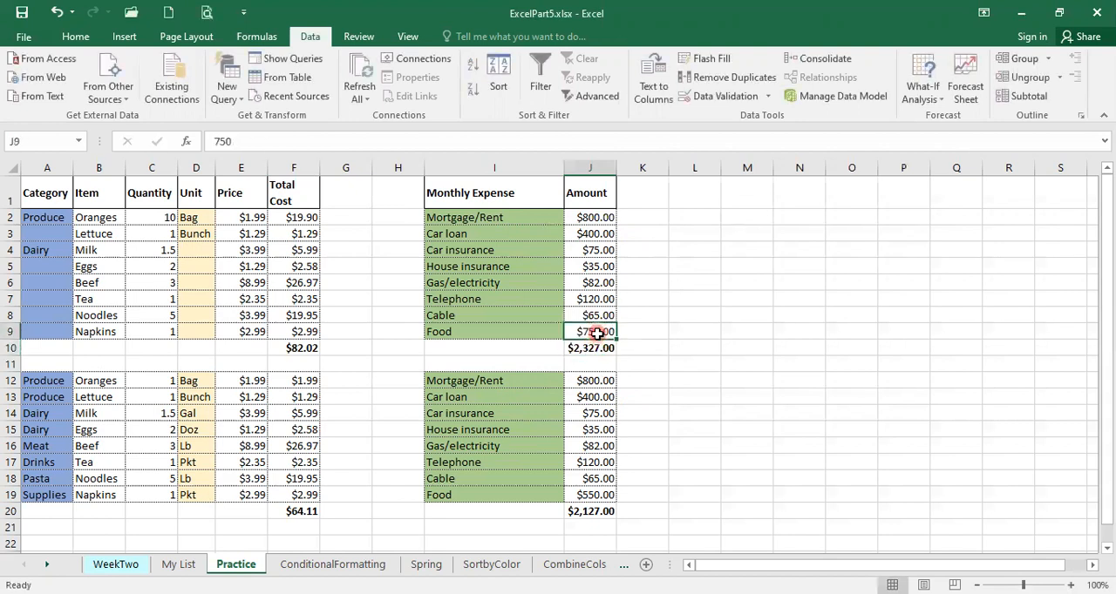
pyautogui.write('752')
pyautogui.click(598, 333)
pyautogui.click(571, 353)
pyautogui.write('800')
pyautogui.click(549, 343)
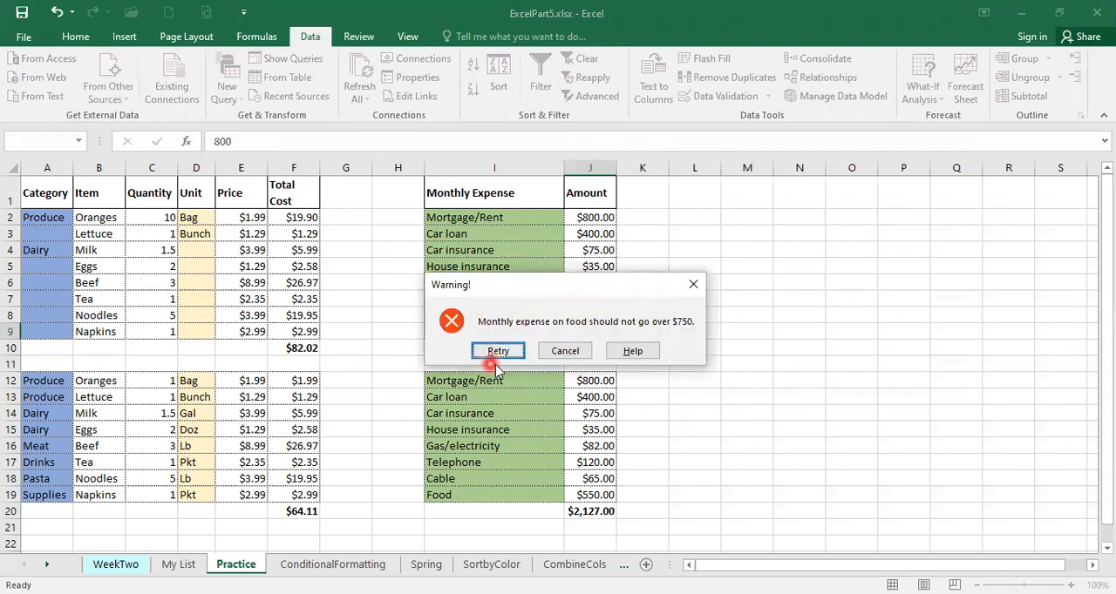
pyautogui.click(565, 353)
pyautogui.click(581, 335)
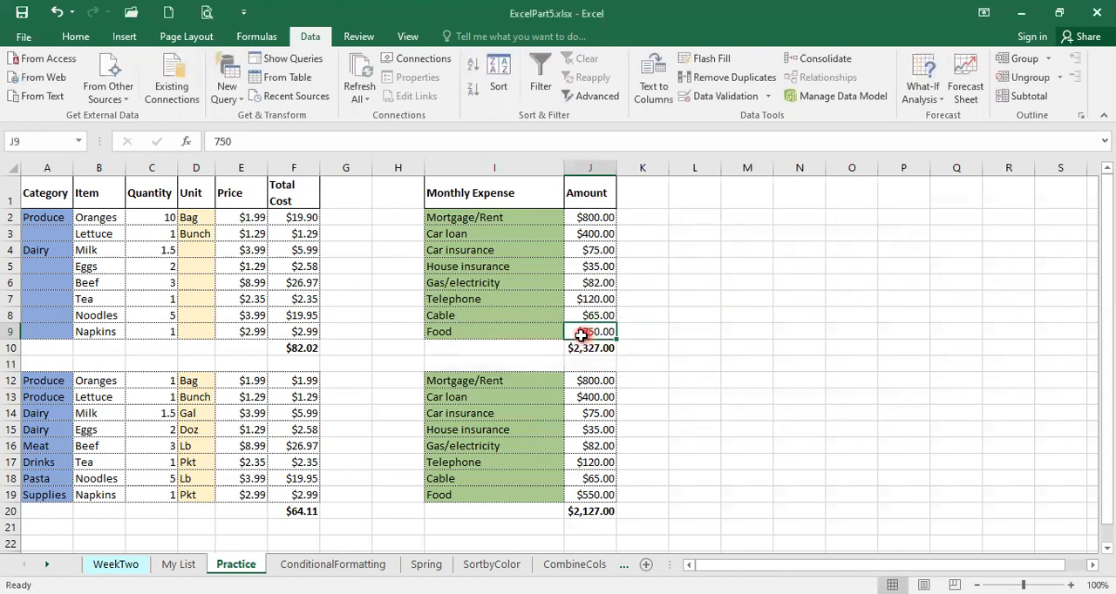